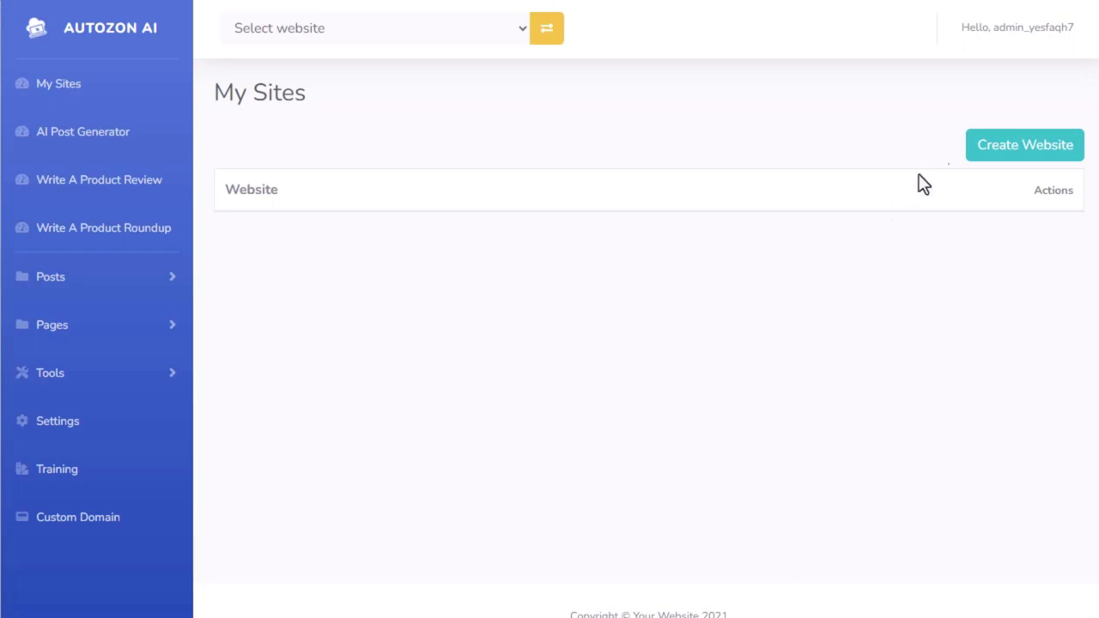
Add a new site with subdomain smarthome, title Smart Home and a logo file
{"action": "left_click", "coordinate": [1001, 159]}
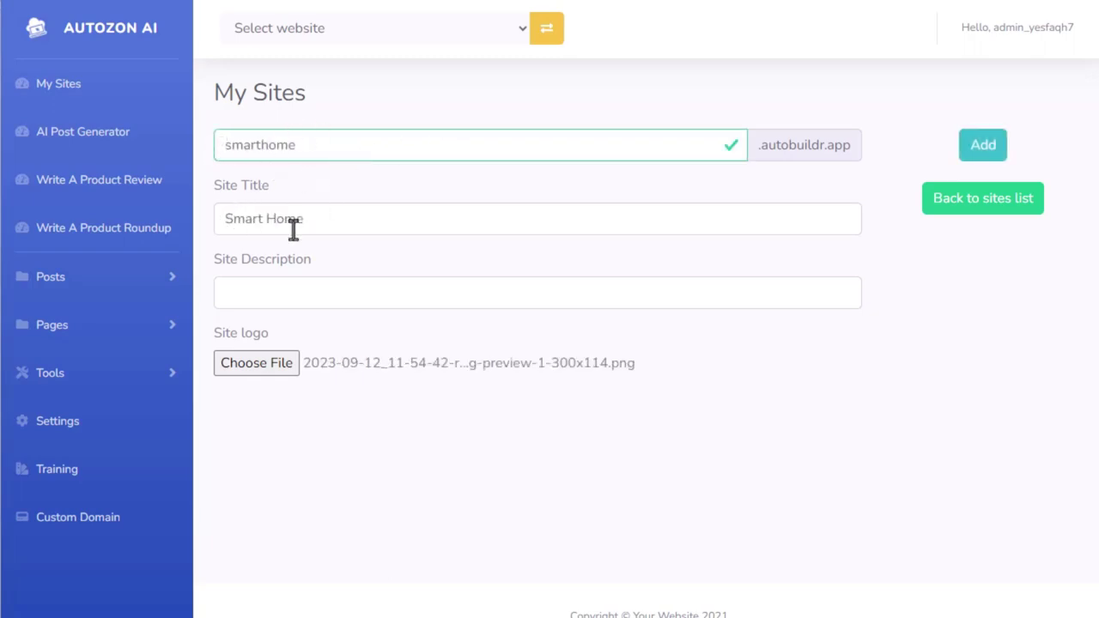
{"action": "left_click", "coordinate": [977, 148]}
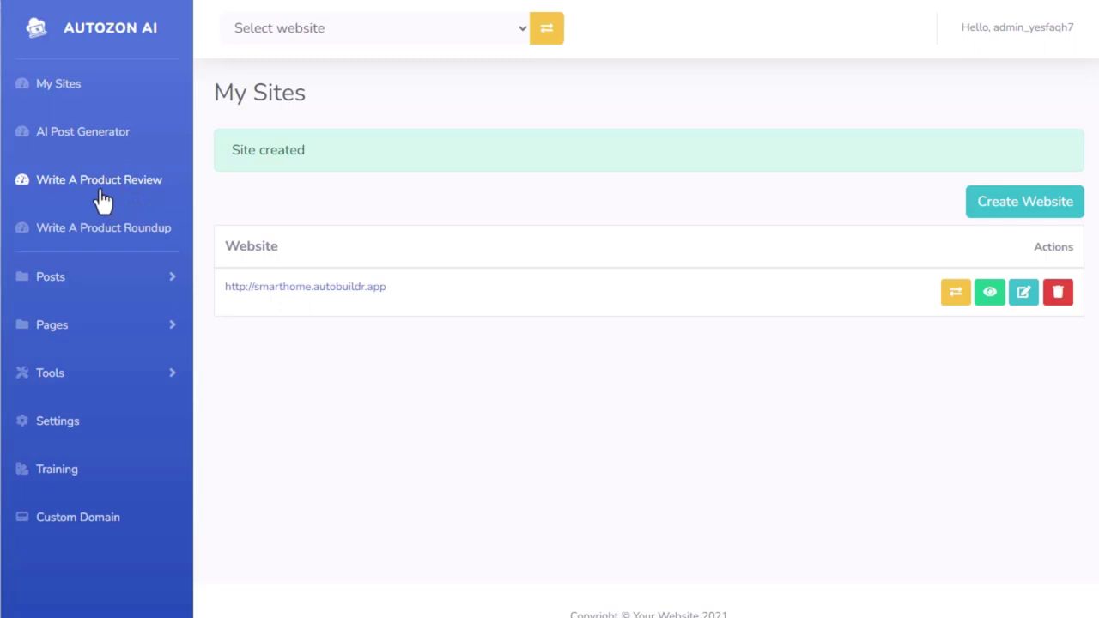
Generate a product review from the pasted Ring doorbell Amazon URL, titled 'Ring Video Doorbell Review'
{"action": "left_click", "coordinate": [53, 190]}
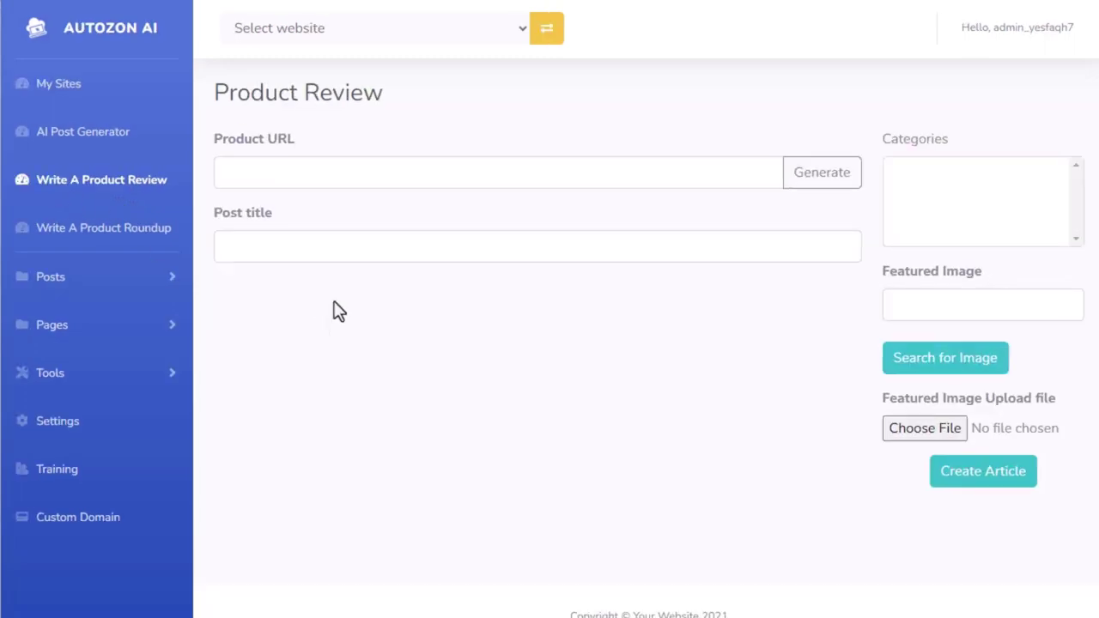
{"action": "left_click", "coordinate": [276, 180]}
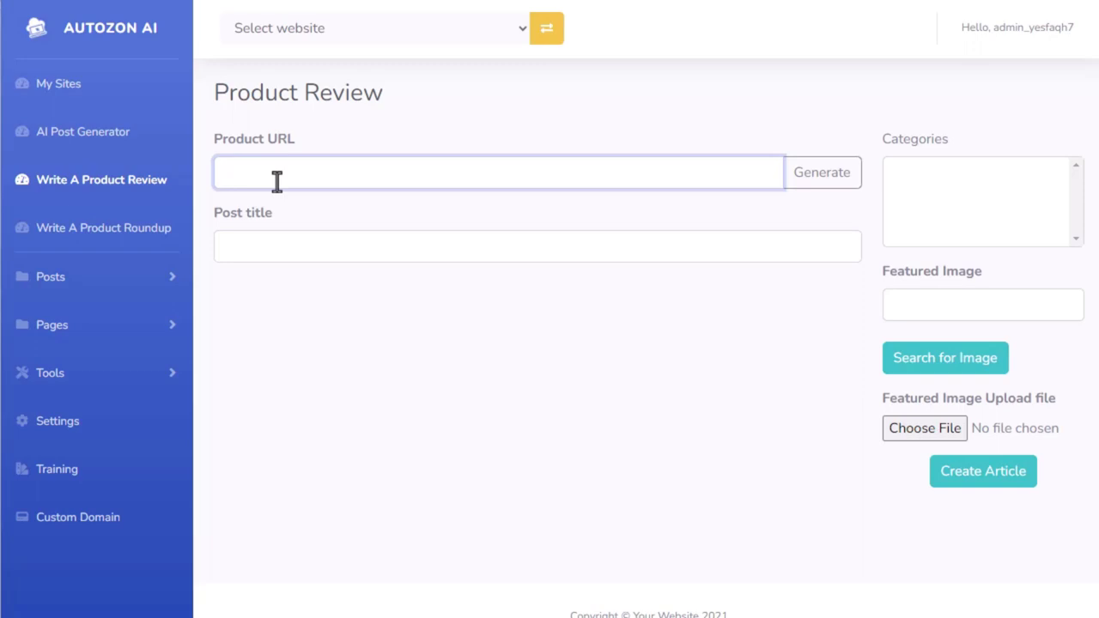
{"action": "type", "text": "https://www.amazon.com/Ring-Video-Doorbell-Satin-Nickel-2020-Release/dp/B08N5NQ869/"}
{"action": "key", "text": "Tab"}
{"action": "type", "text": "Ring Video Doorbell Review"}
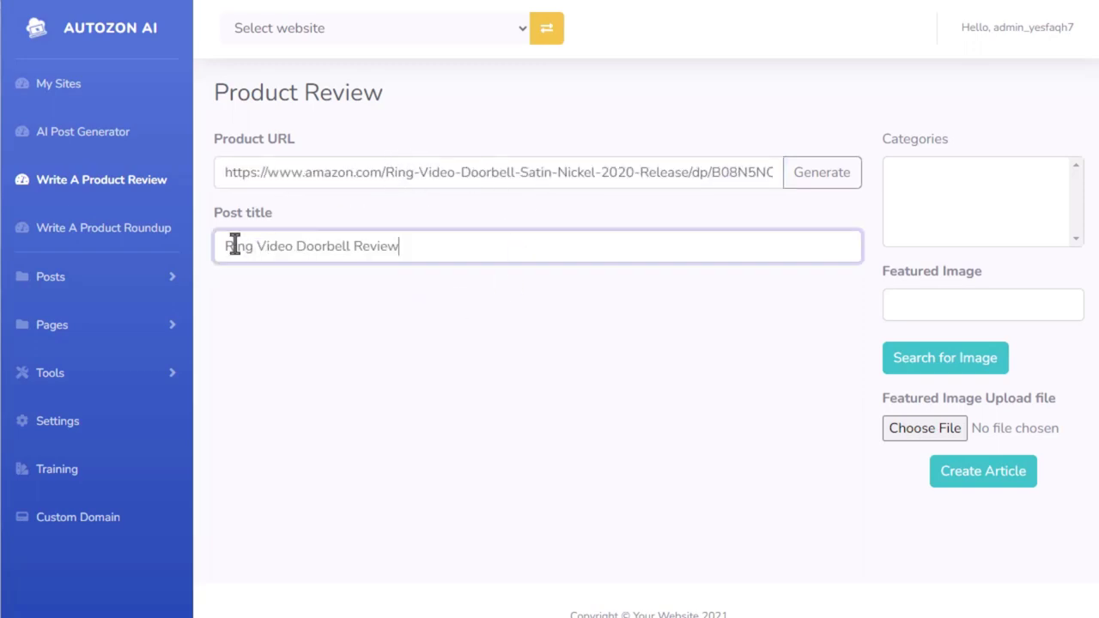
{"action": "left_click", "coordinate": [833, 191]}
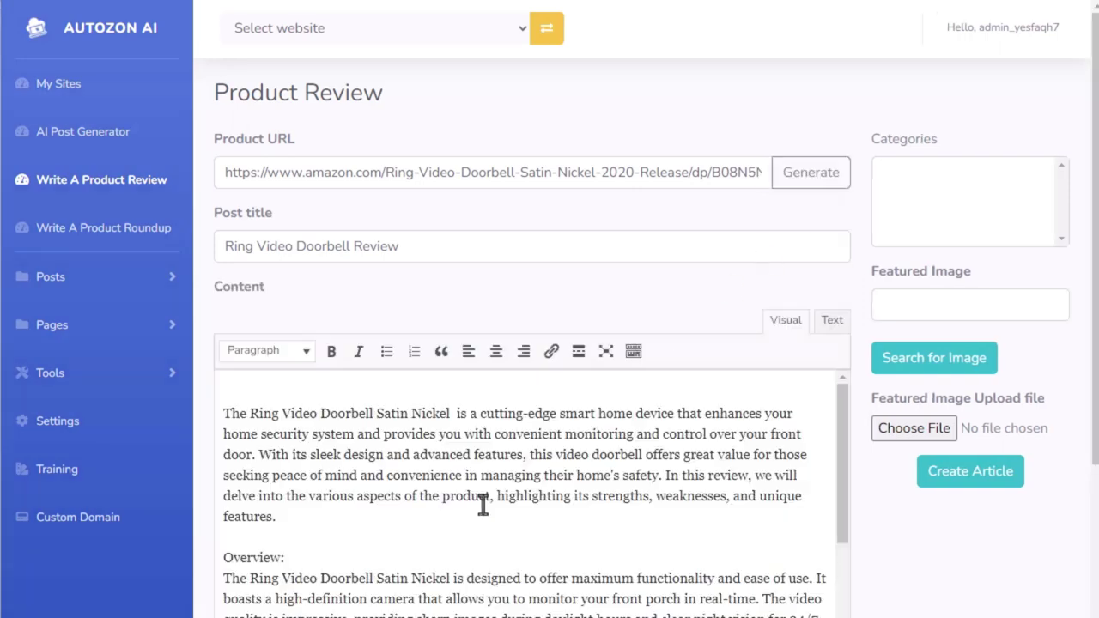
{"action": "left_click_drag", "start_coordinate": [840, 403], "coordinate": [848, 614]}
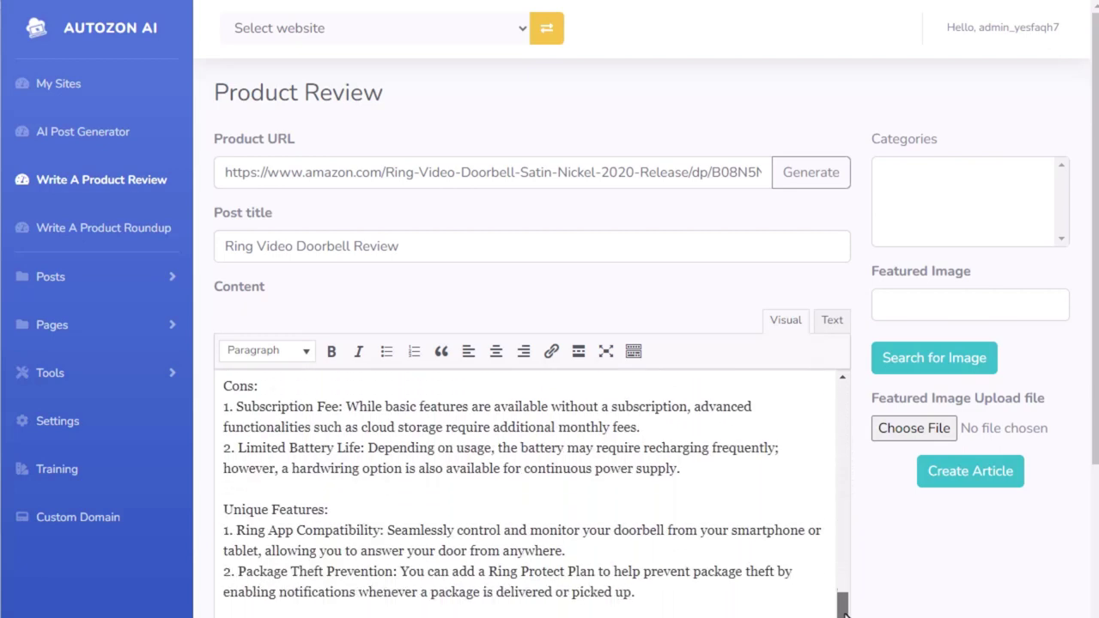
{"action": "scroll", "coordinate": [590, 436], "scroll_direction": "down", "scroll_amount": 2}
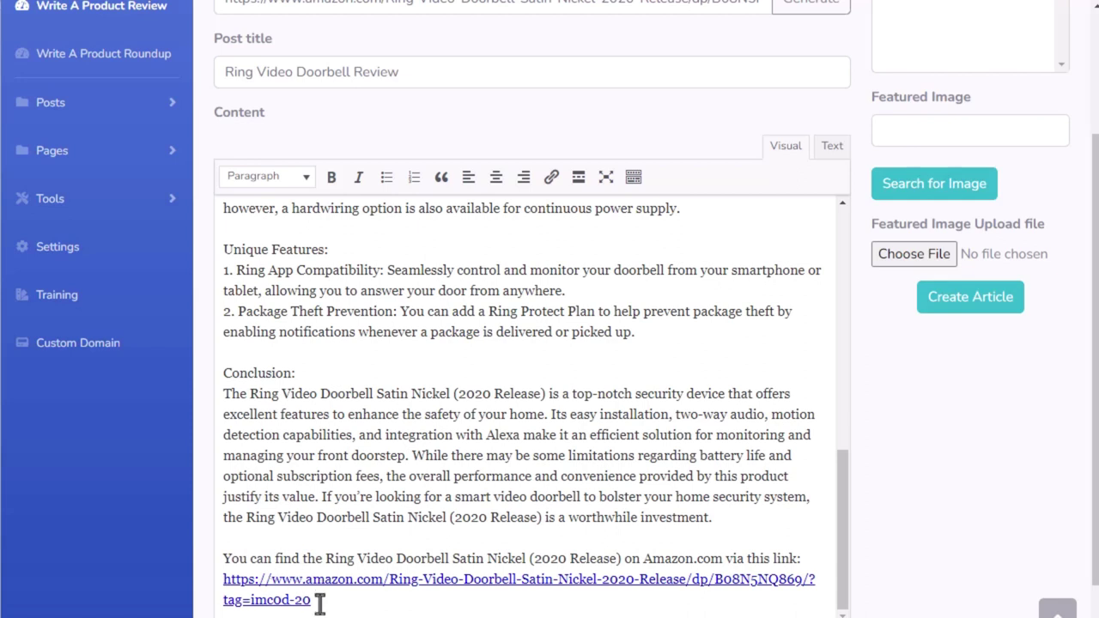
{"action": "left_click_drag", "start_coordinate": [315, 600], "coordinate": [220, 582]}
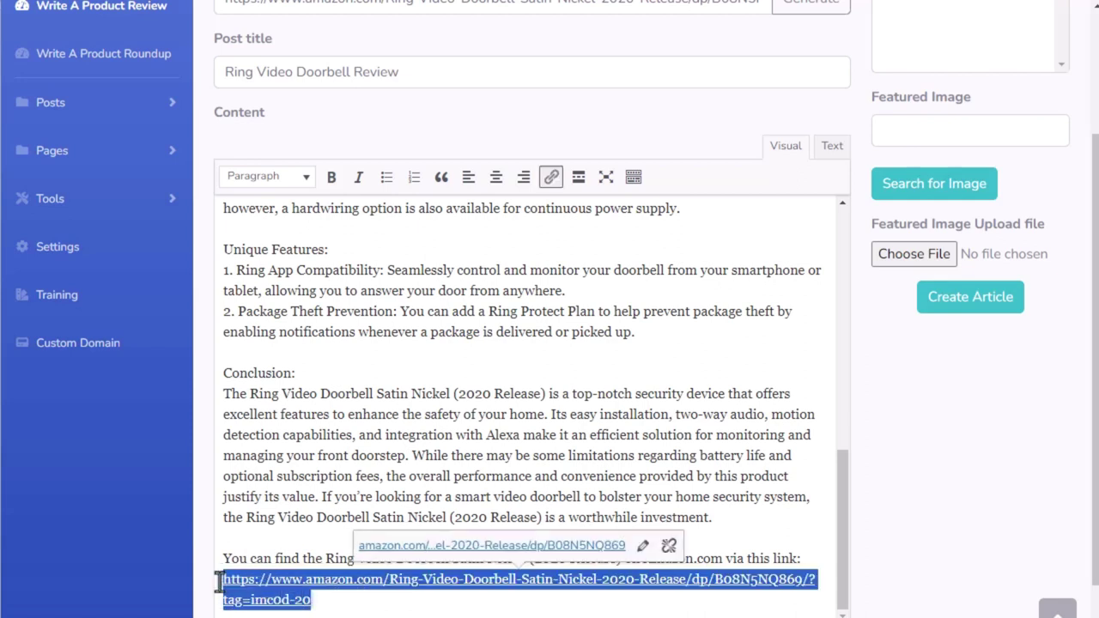
{"action": "scroll", "coordinate": [283, 399], "scroll_direction": "up", "scroll_amount": 10}
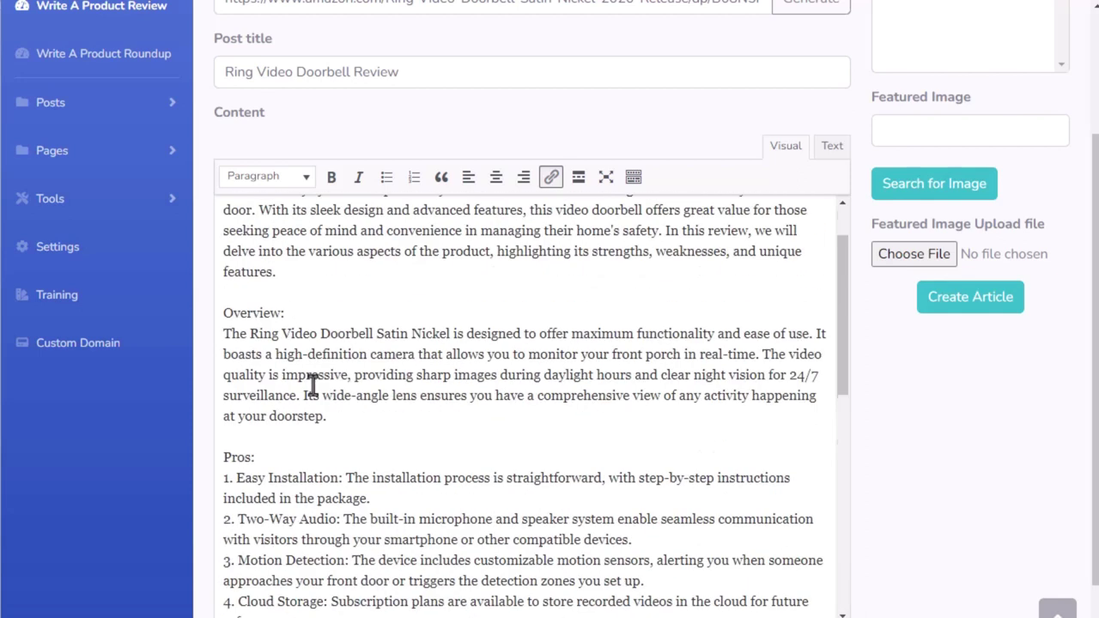
{"action": "scroll", "coordinate": [300, 383], "scroll_direction": "up", "scroll_amount": 5}
{"action": "mouse_move", "coordinate": [250, 239]}
{"action": "left_mouse_down"}
{"action": "mouse_move", "coordinate": [447, 257]}
{"action": "mouse_move", "coordinate": [450, 239]}
{"action": "left_mouse_up"}
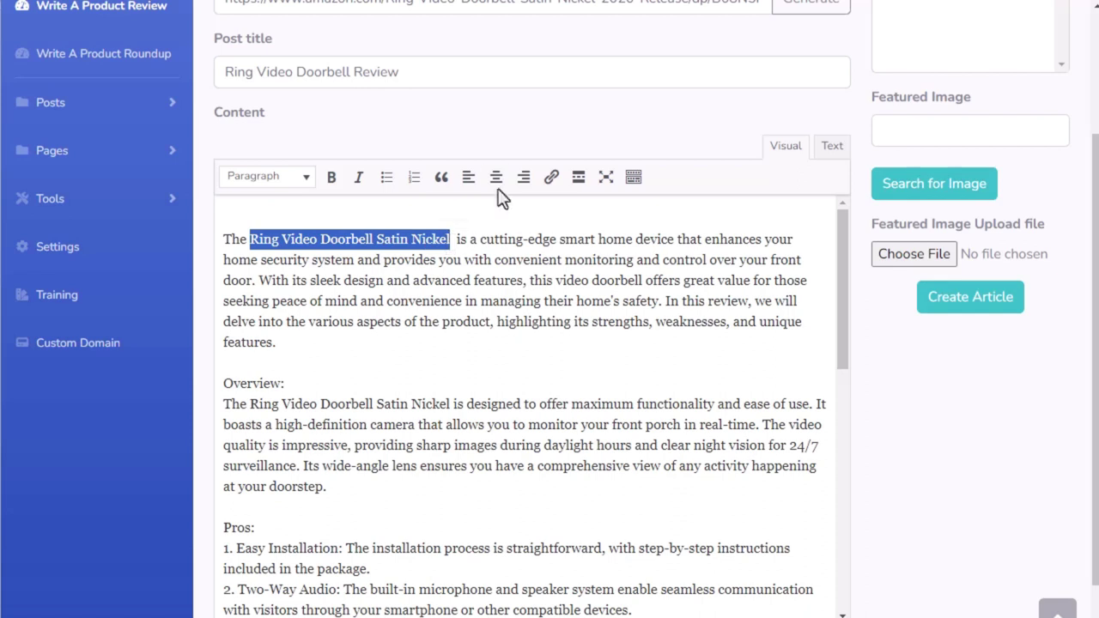
Hyperlink 'Ring Video Doorbell Satin Nickel' to its Amazon URL, then save the review article
{"action": "left_click", "coordinate": [551, 177]}
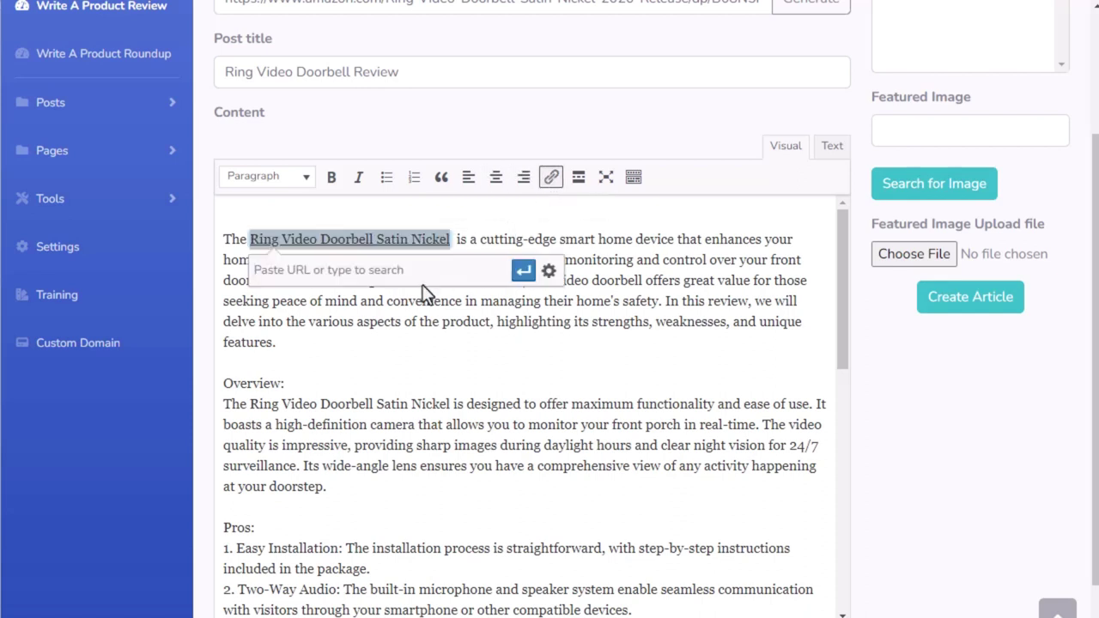
{"action": "key", "text": "ctrl+v"}
{"action": "left_click", "coordinate": [522, 271]}
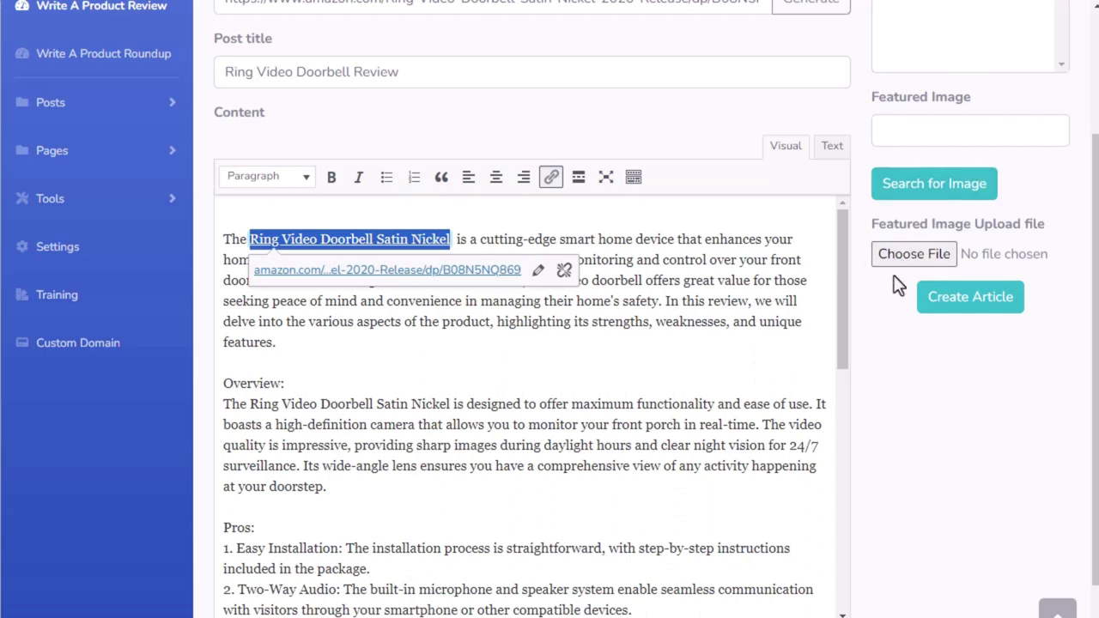
{"action": "scroll", "coordinate": [898, 285], "scroll_direction": "up", "scroll_amount": 1}
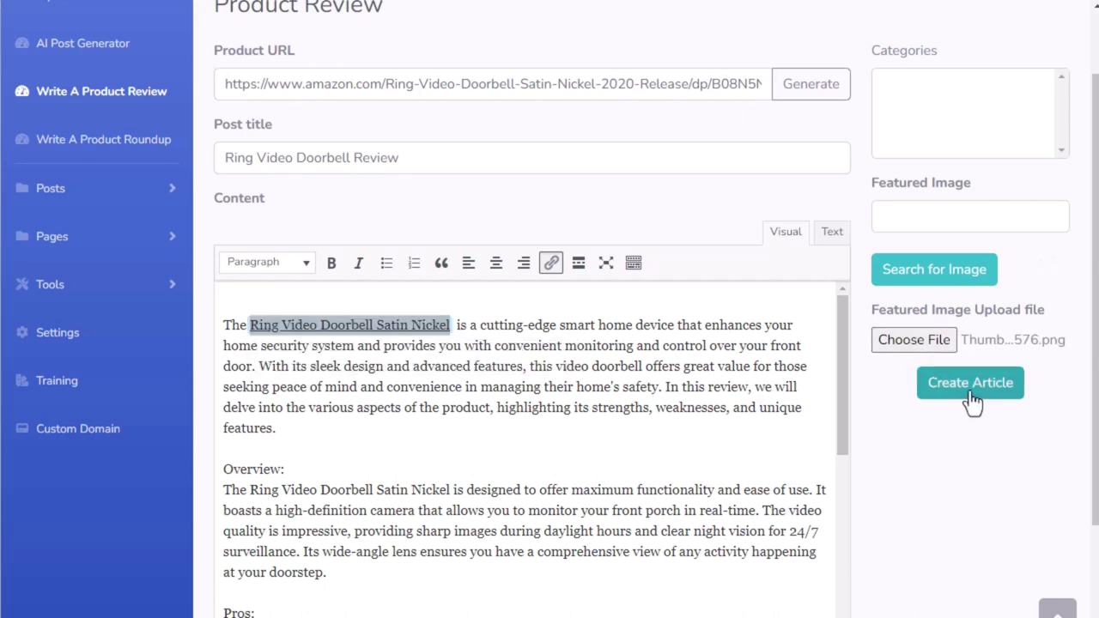
{"action": "left_click", "coordinate": [973, 399]}
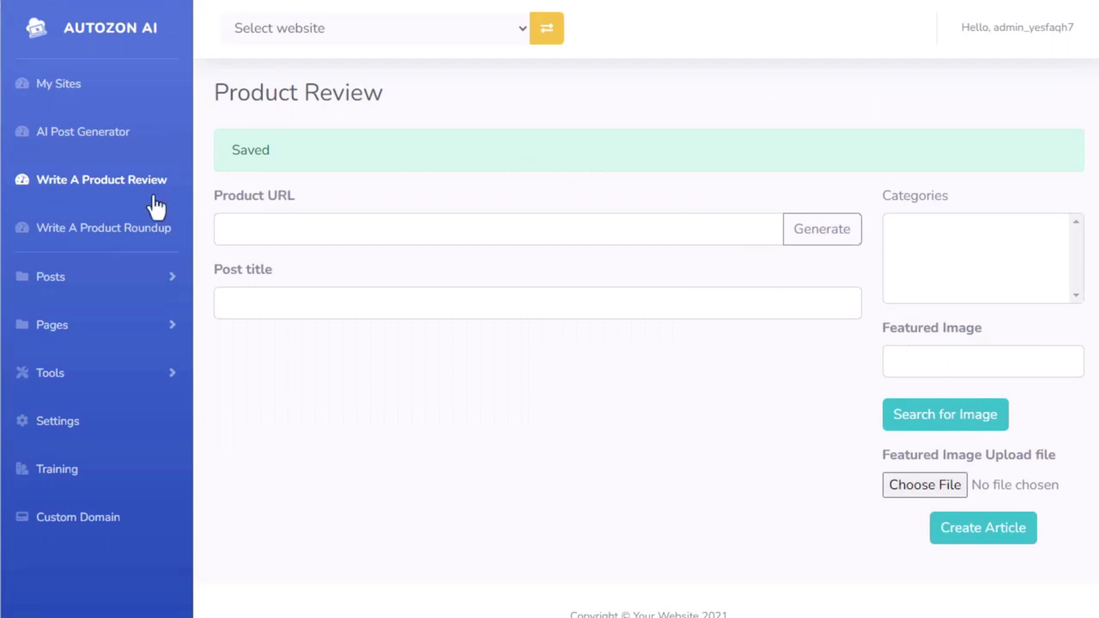
Generate a roundup for keyword 'video doorbells' titled 'Best Video Doorbells - Our Top 5'
{"action": "left_click", "coordinate": [111, 233]}
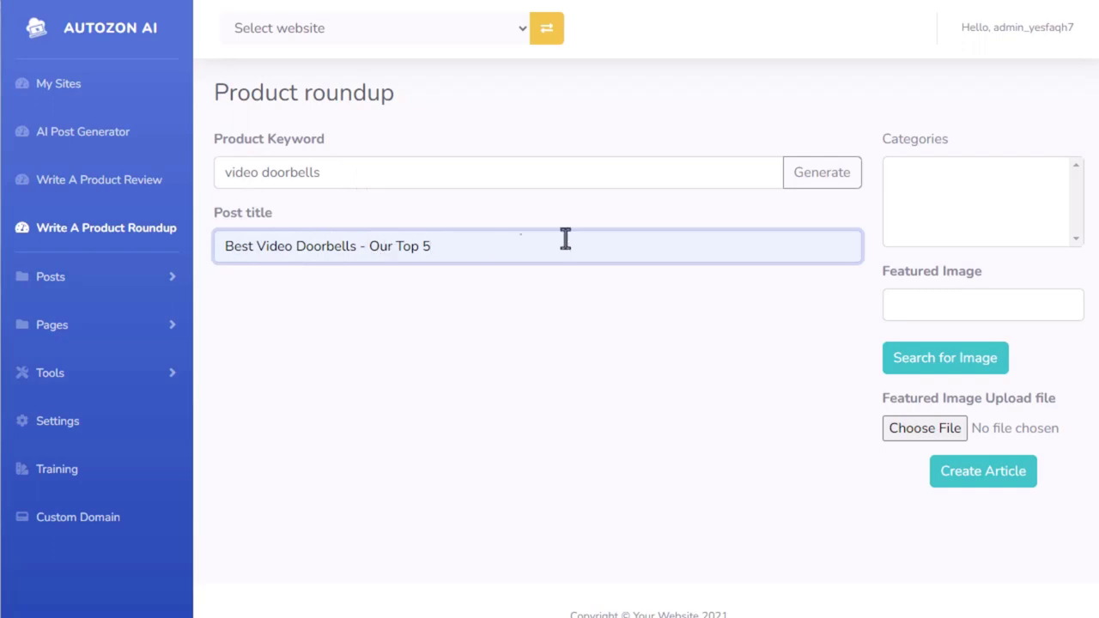
{"action": "left_click", "coordinate": [812, 180]}
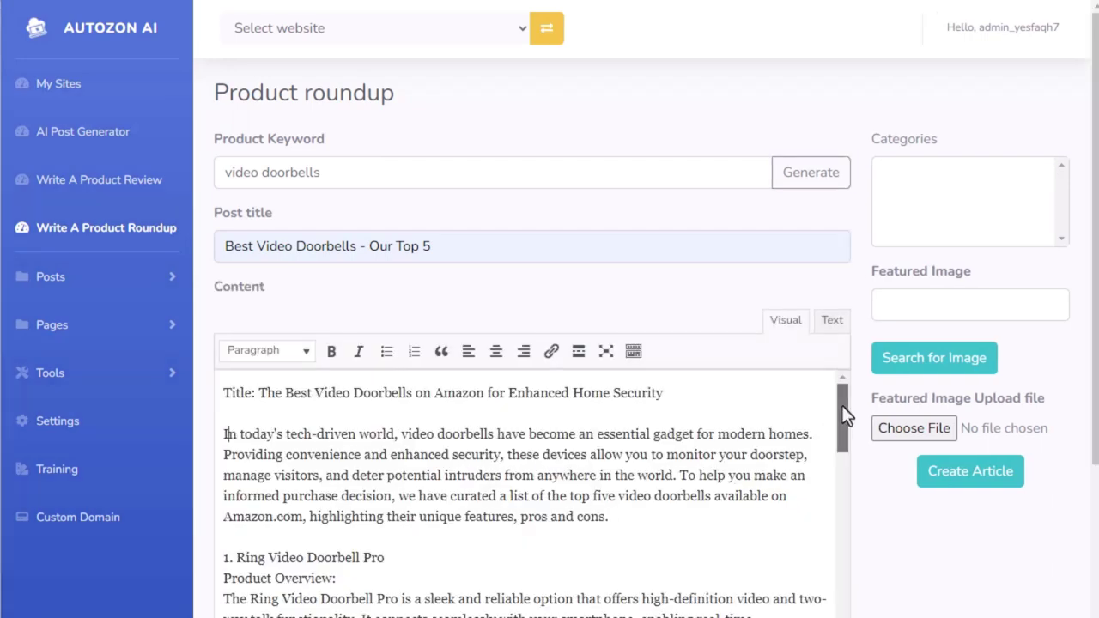
Delete the 'Title: …' line and blank lines from the roundup, then save the article
{"action": "mouse_move", "coordinate": [842, 405]}
{"action": "left_mouse_down"}
{"action": "mouse_move", "coordinate": [845, 566]}
{"action": "mouse_move", "coordinate": [856, 522]}
{"action": "mouse_move", "coordinate": [844, 396]}
{"action": "left_mouse_up"}
{"action": "left_click_drag", "start_coordinate": [258, 392], "coordinate": [664, 393]}
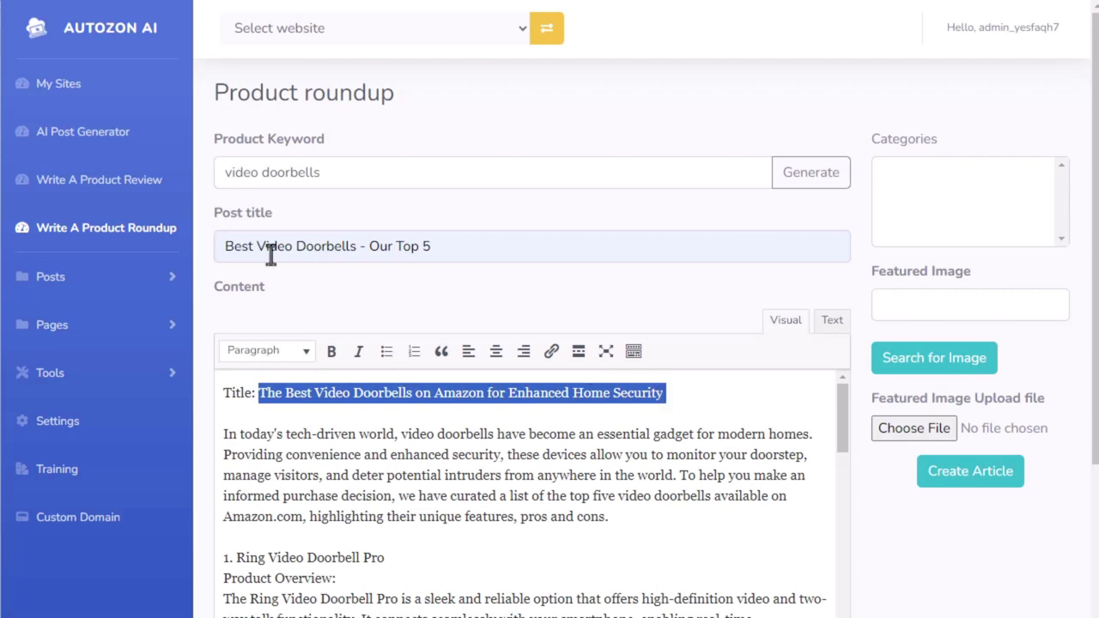
{"action": "left_click_drag", "start_coordinate": [665, 393], "coordinate": [206, 402]}
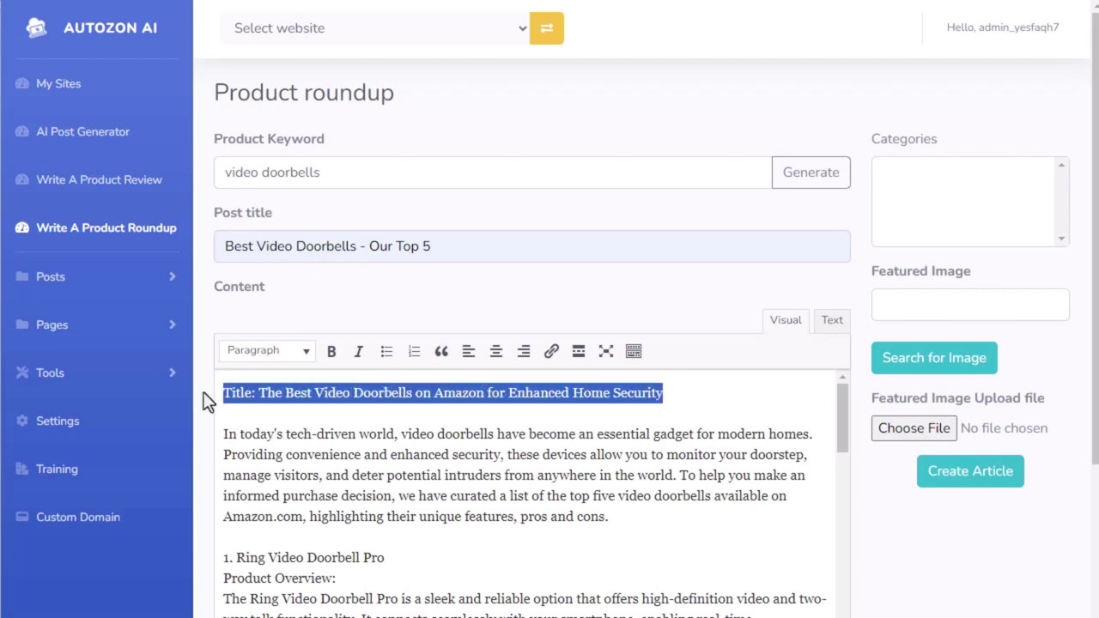
{"action": "key", "text": "Delete"}
{"action": "key", "text": "Delete"}
{"action": "key", "text": "Delete"}
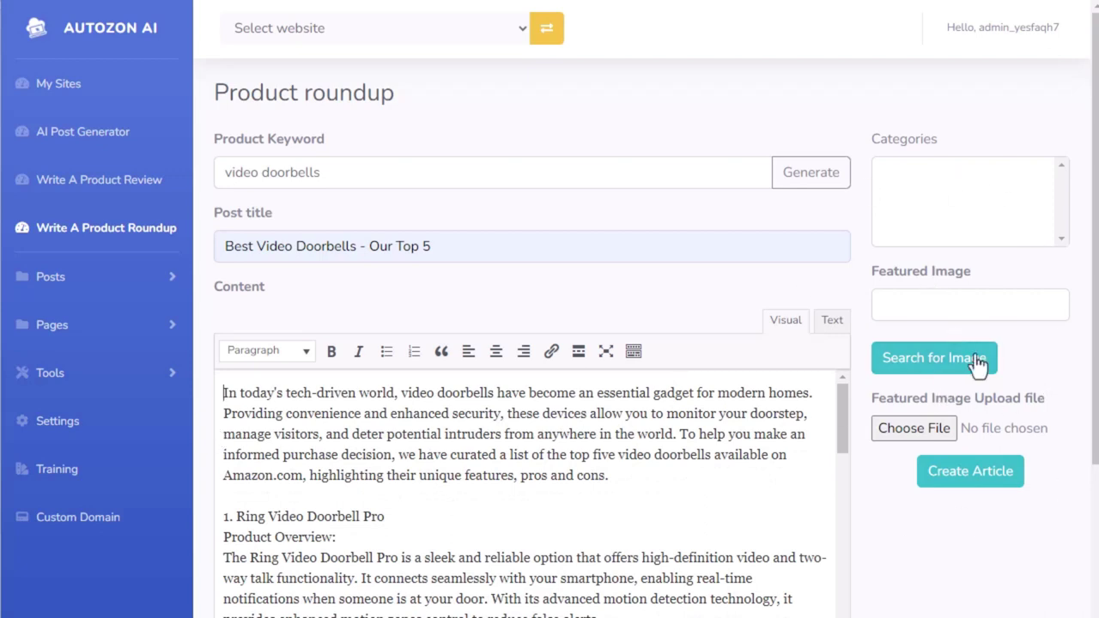
{"action": "left_click", "coordinate": [955, 468]}
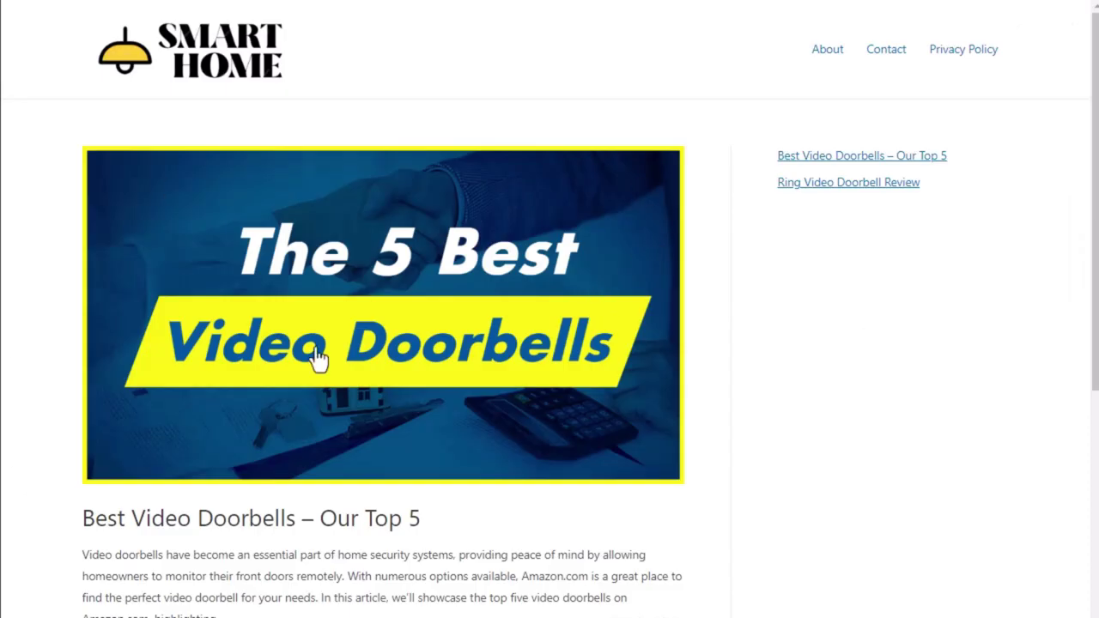
Check both new posts on the live site and follow the roundup's Ring Video Doorbell Pro link to Amazon
{"action": "scroll", "coordinate": [375, 323], "scroll_direction": "down", "scroll_amount": 3}
{"action": "scroll", "coordinate": [375, 324], "scroll_direction": "down", "scroll_amount": 3}
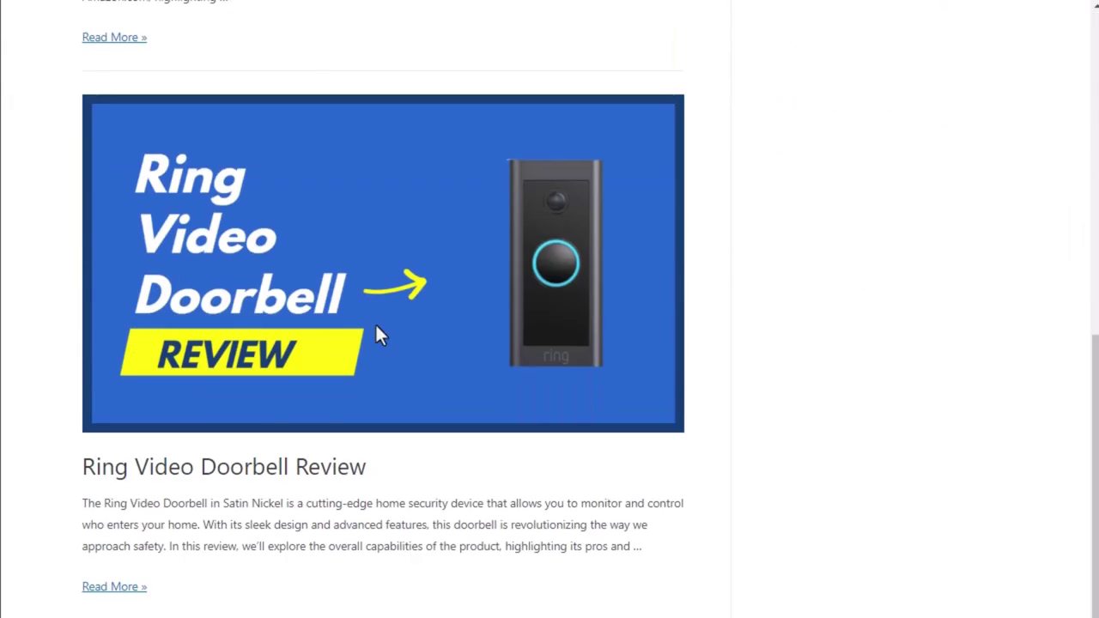
{"action": "scroll", "coordinate": [376, 326], "scroll_direction": "up", "scroll_amount": 5}
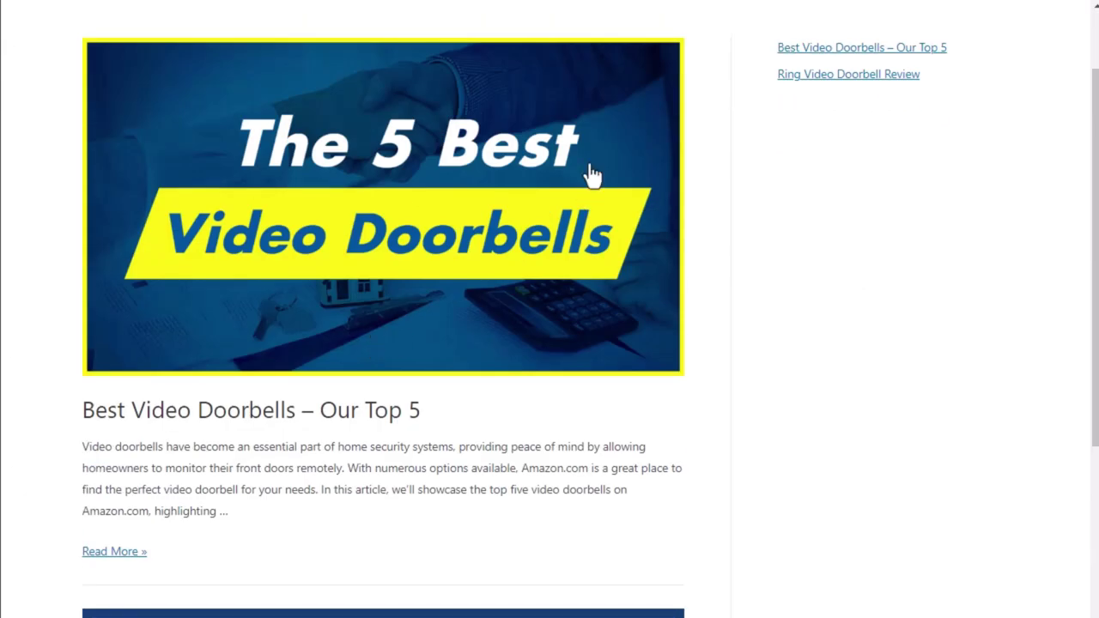
{"action": "scroll", "coordinate": [981, 421], "scroll_direction": "up", "scroll_amount": 1}
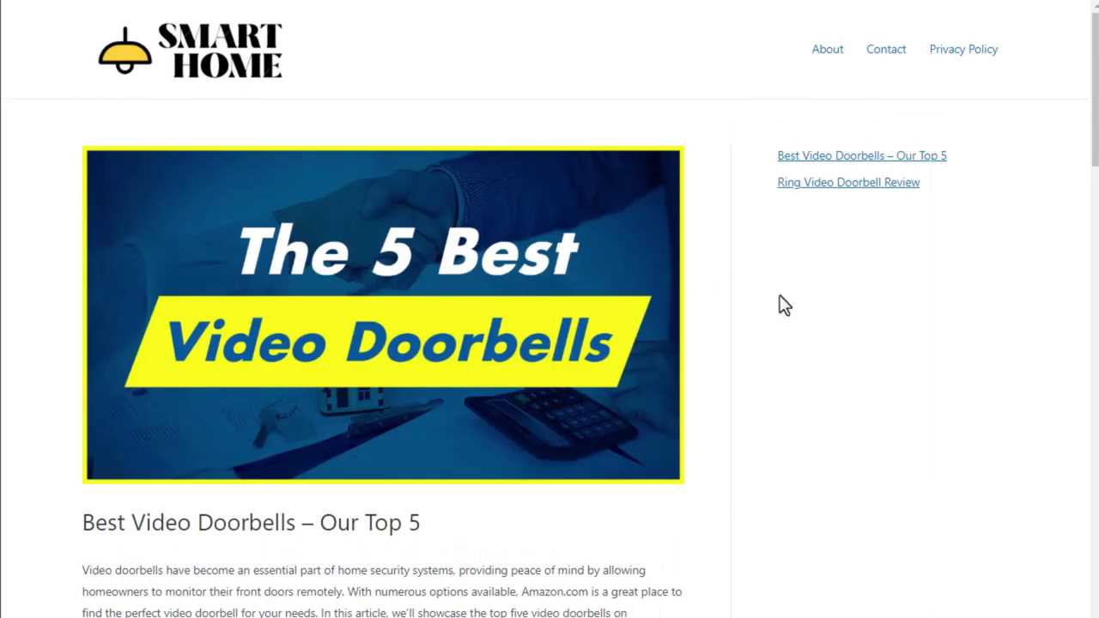
{"action": "scroll", "coordinate": [779, 304], "scroll_direction": "down", "scroll_amount": 2}
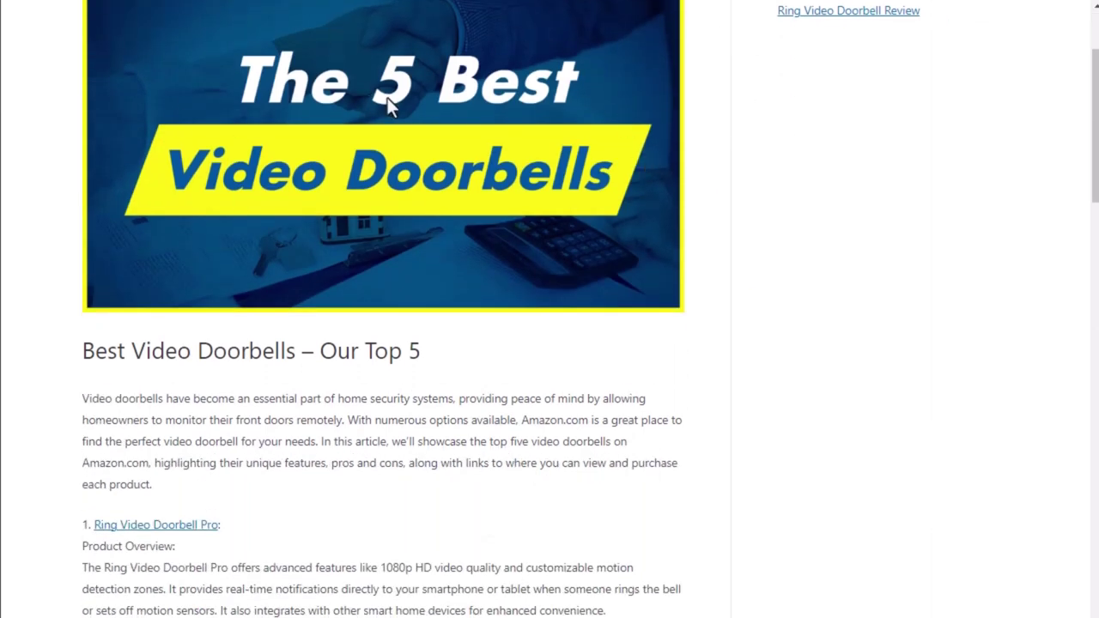
{"action": "scroll", "coordinate": [279, 397], "scroll_direction": "down", "scroll_amount": 1}
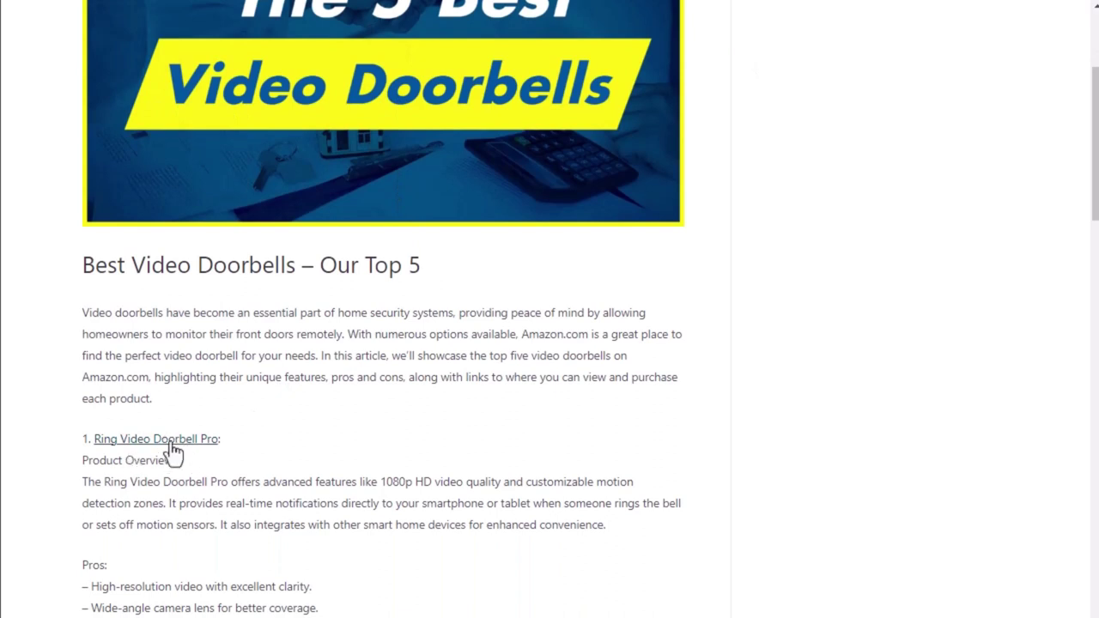
{"action": "left_click", "coordinate": [174, 445]}
{"action": "scroll", "coordinate": [433, 329], "scroll_direction": "up", "scroll_amount": 3}
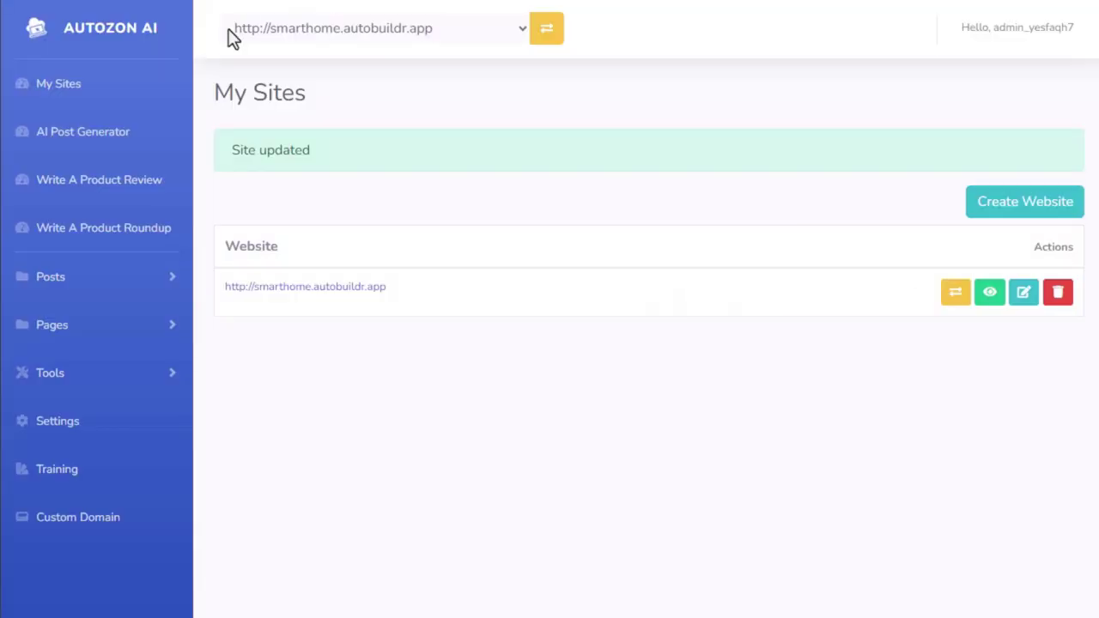